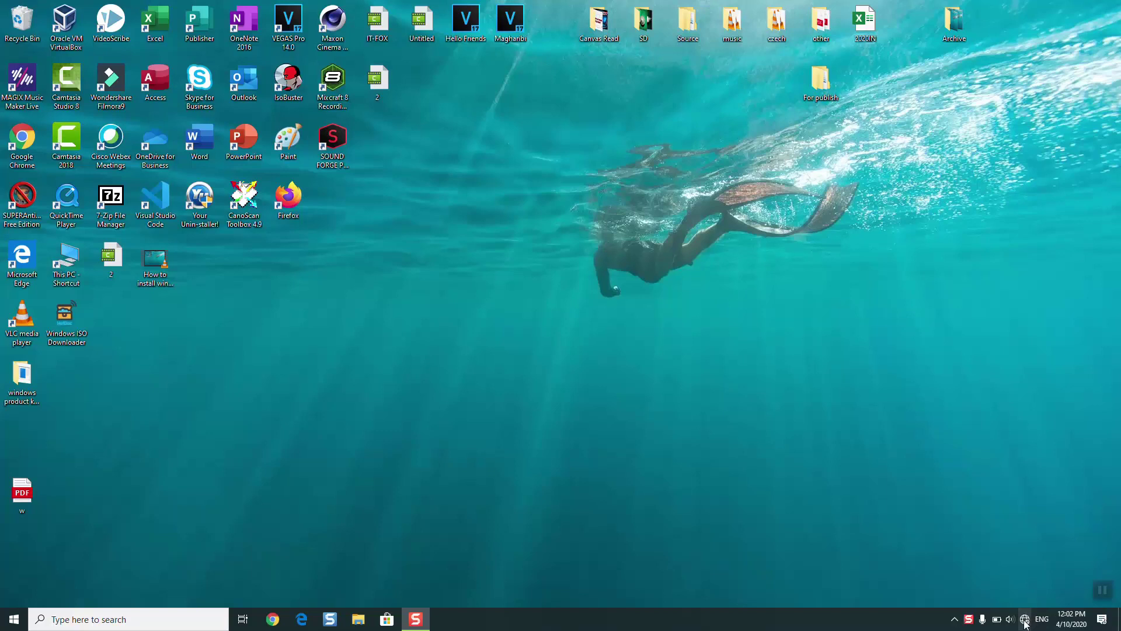
# - Search Windows for "control panel" and open the Control Panel
pyautogui.click(148, 626)
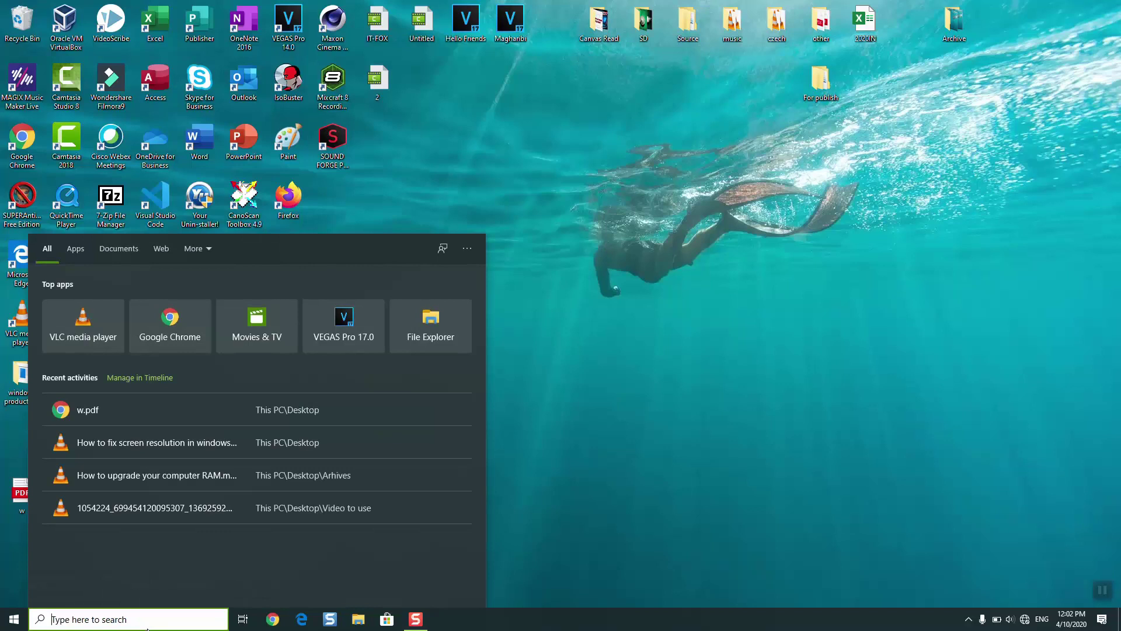
pyautogui.write('control pan')
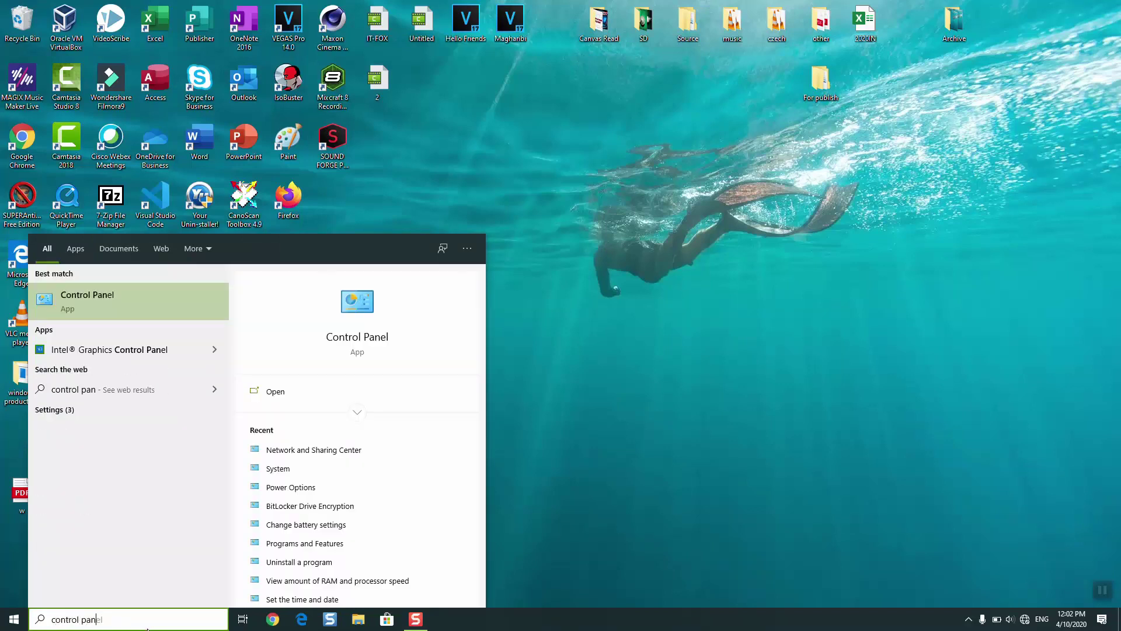
pyautogui.write('el')
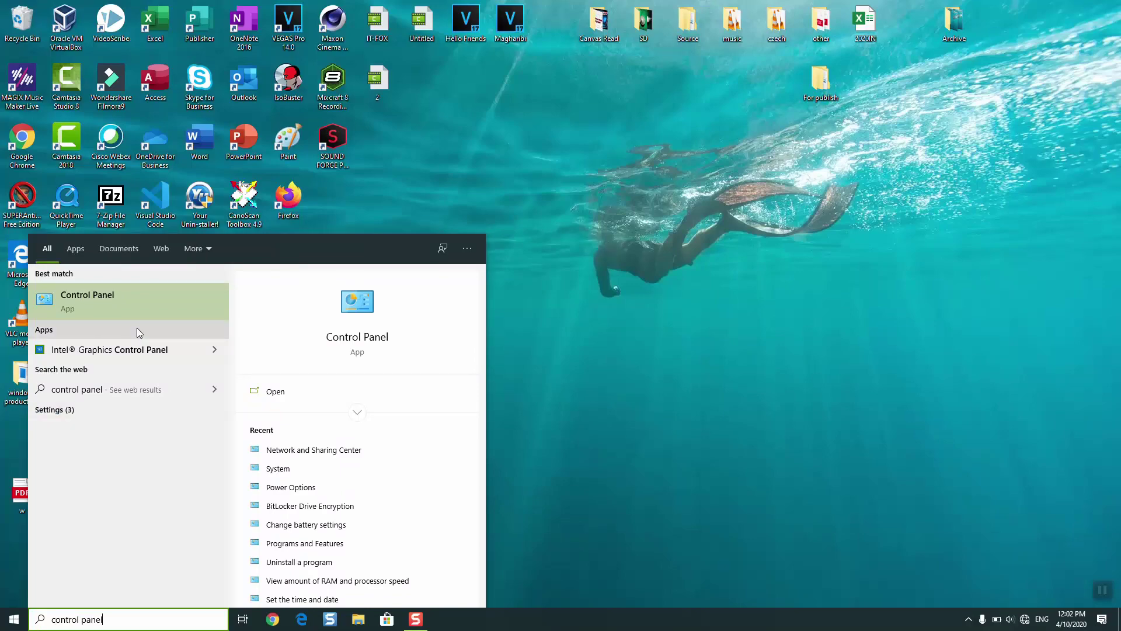
pyautogui.click(146, 297)
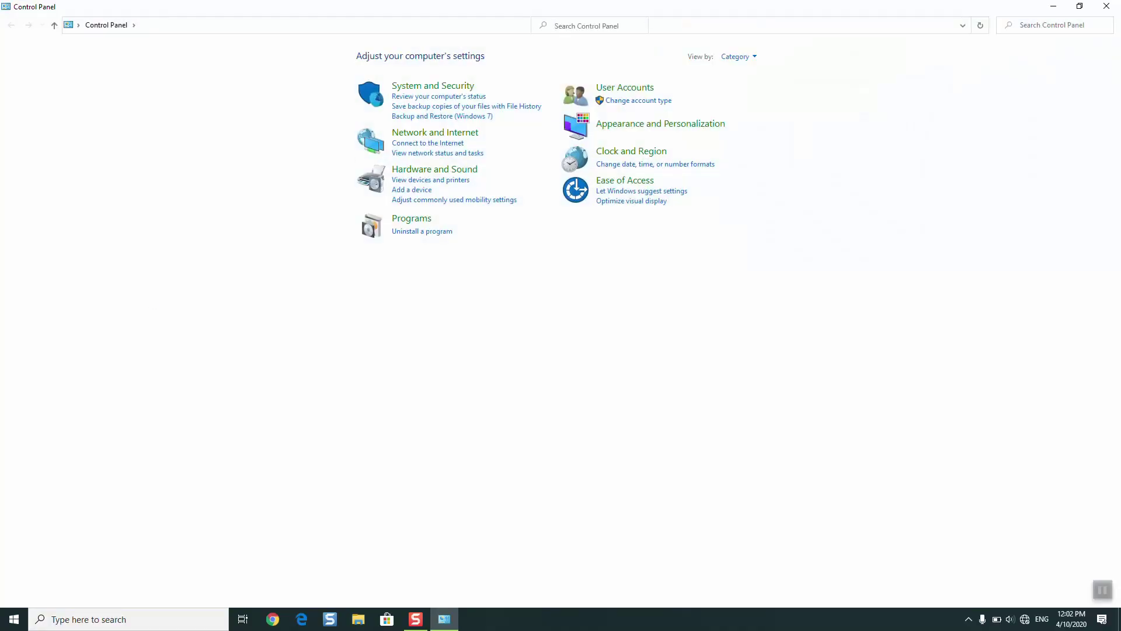
# - Try the Large icons and Small icons views of the Control Panel, and switch back to Category view
pyautogui.click(738, 57)
pyautogui.click(750, 88)
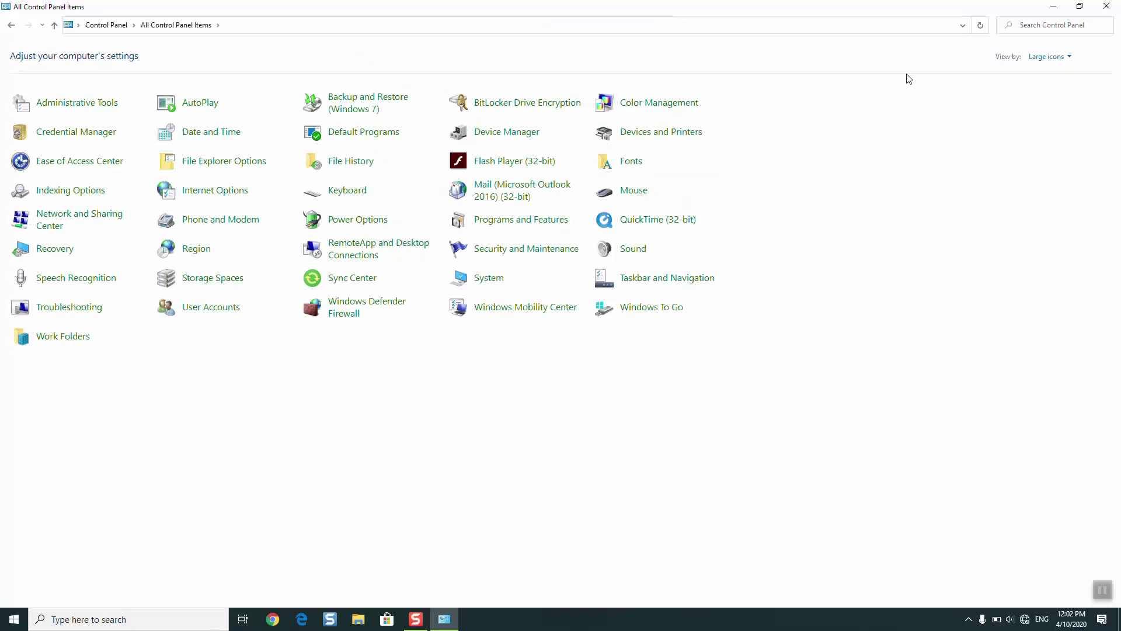
pyautogui.click(1033, 63)
pyautogui.click(1038, 104)
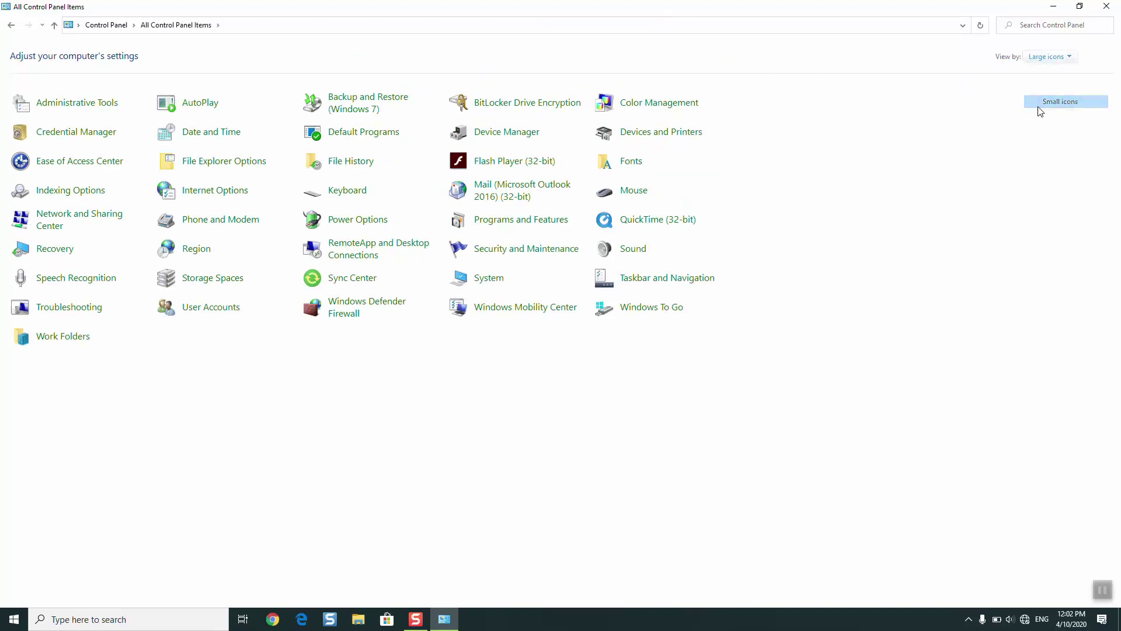
pyautogui.click(1057, 56)
pyautogui.click(1046, 69)
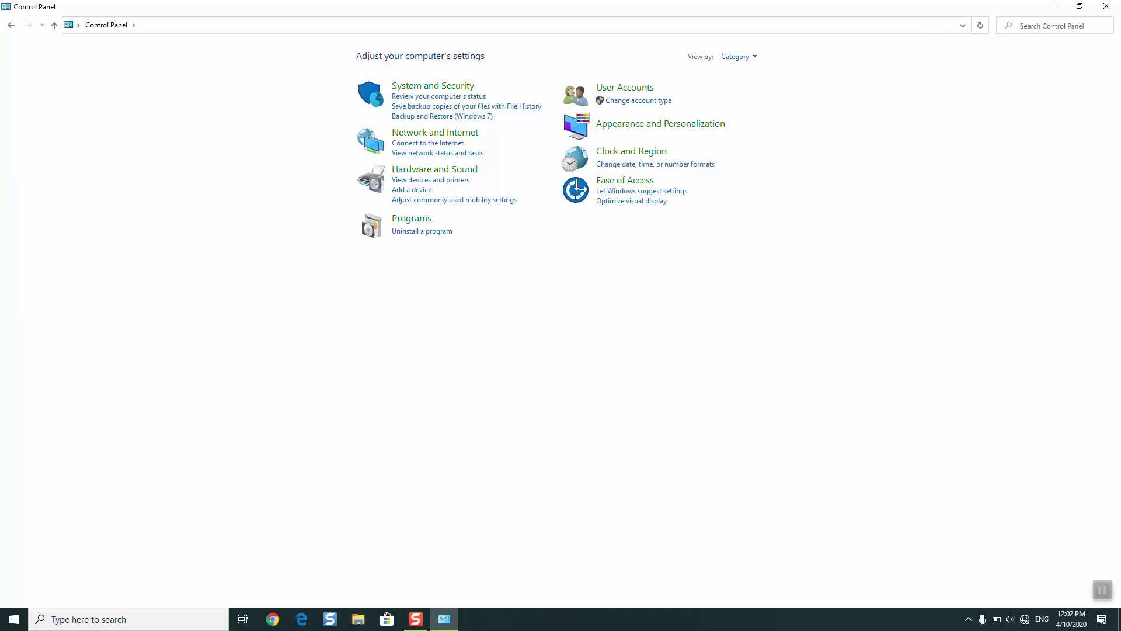
# - Open the Internet Protocol Version 4 (TCP/IPv4) properties of the active Wi-Fi connection through the Network and Sharing Center
pyautogui.click(443, 139)
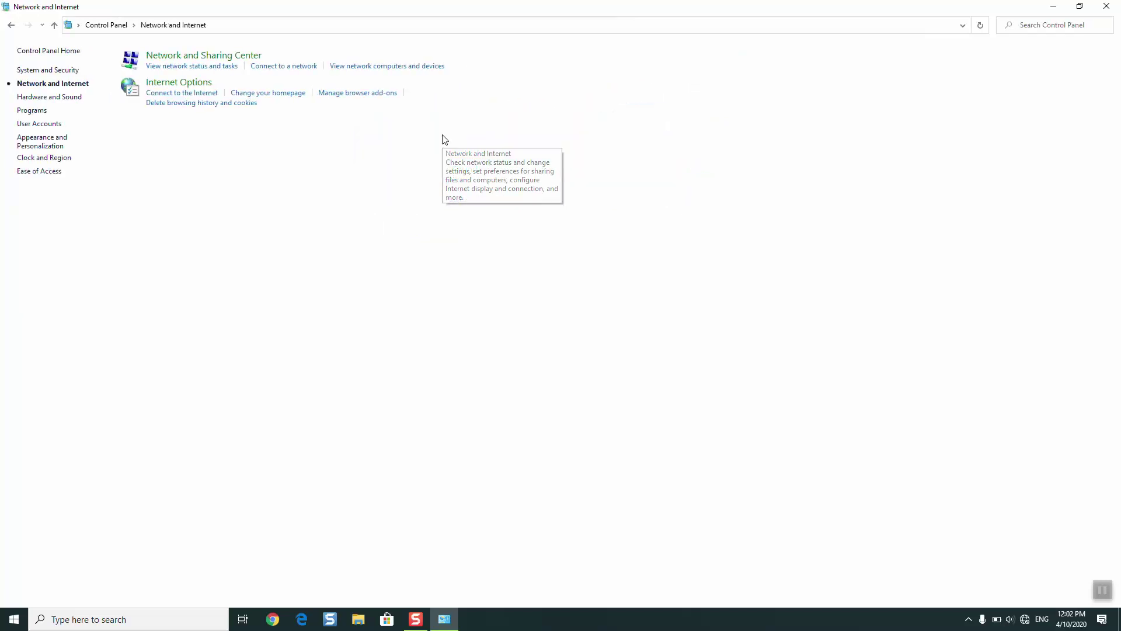
pyautogui.click(178, 56)
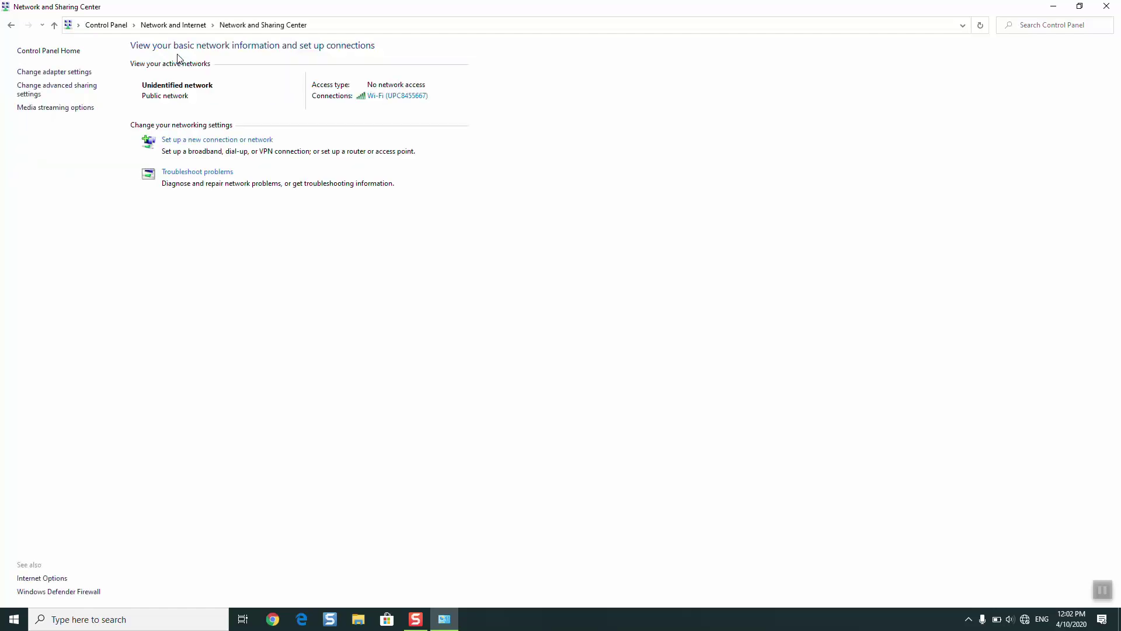
pyautogui.click(381, 100)
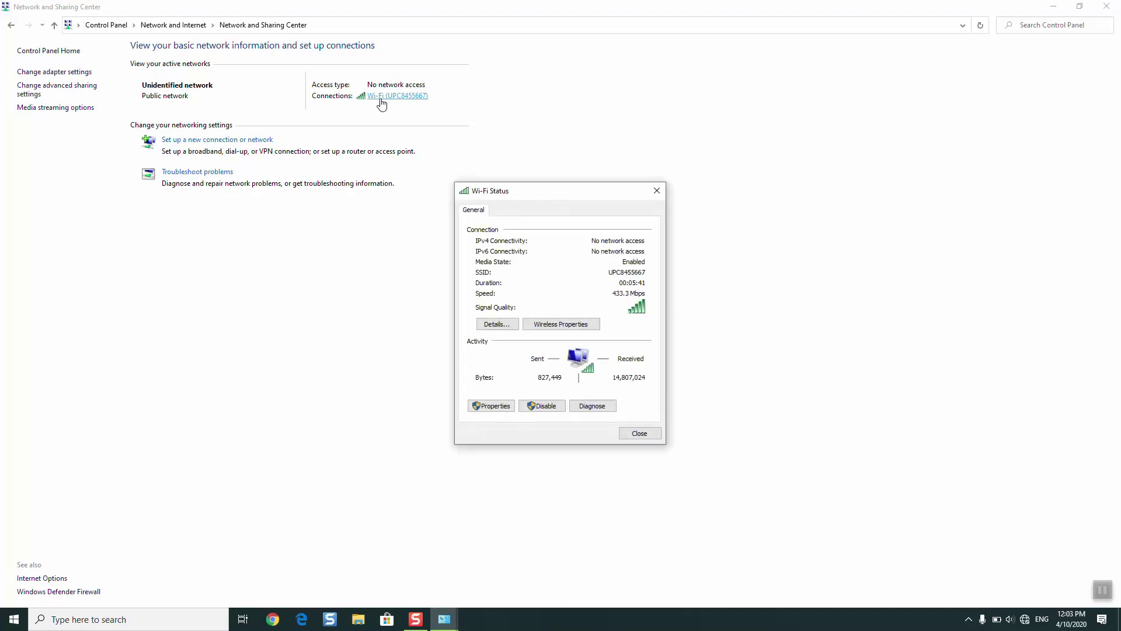
pyautogui.click(500, 404)
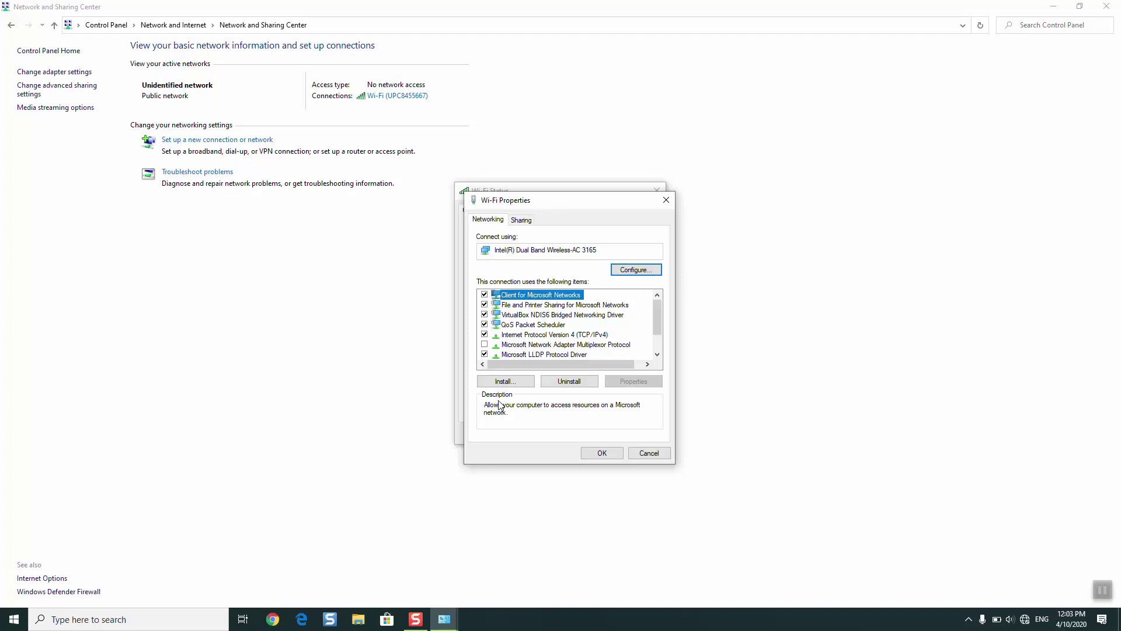
pyautogui.click(568, 335)
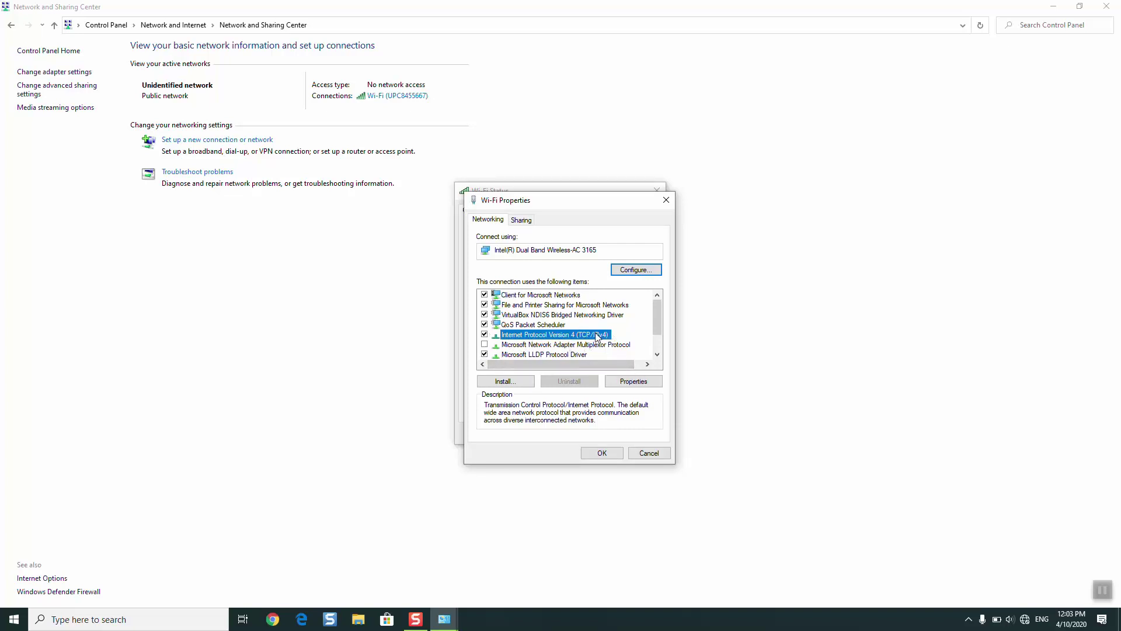
pyautogui.click(646, 379)
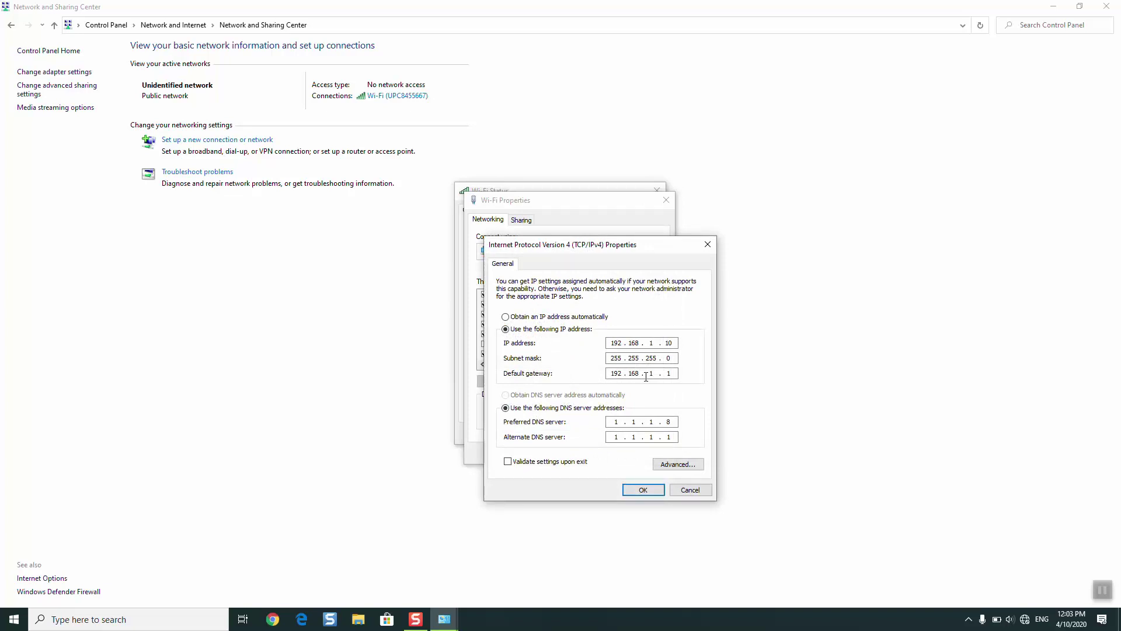
# - Set IPv4 to obtain the IP address and DNS server address automatically, and close the Wi-Fi dialogs
pyautogui.click(542, 319)
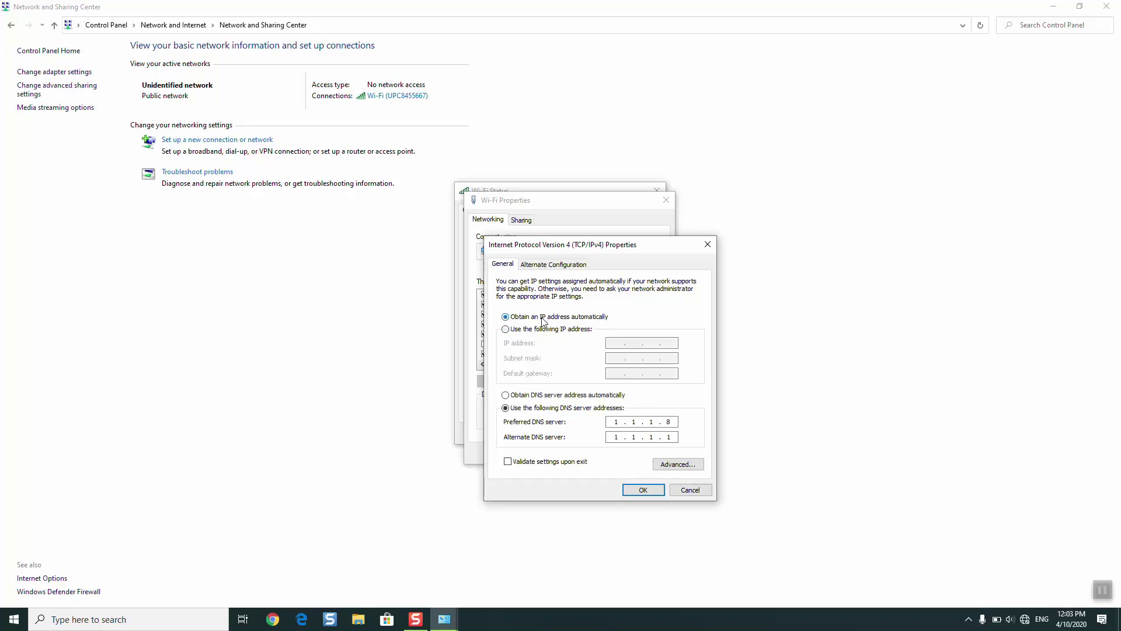
pyautogui.click(531, 395)
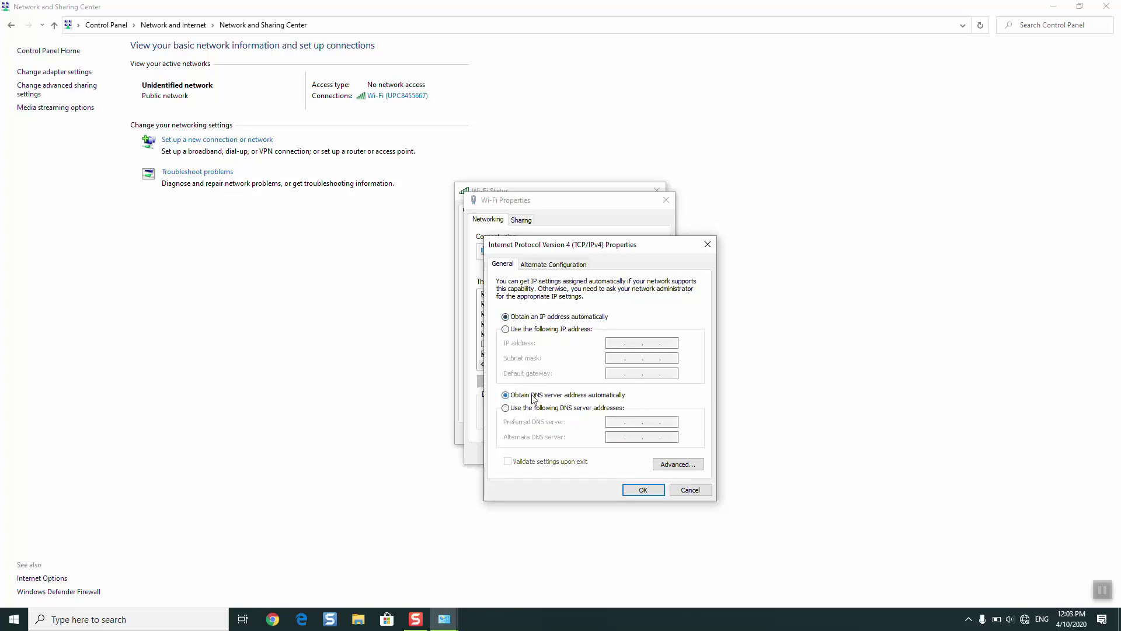
pyautogui.click(638, 489)
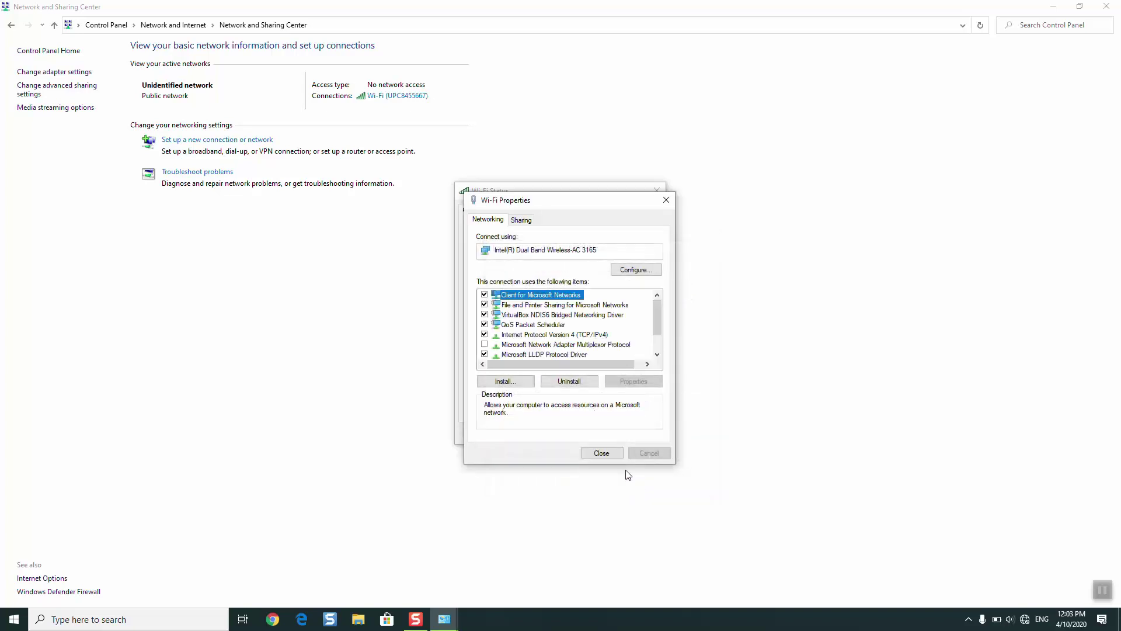
pyautogui.click(616, 457)
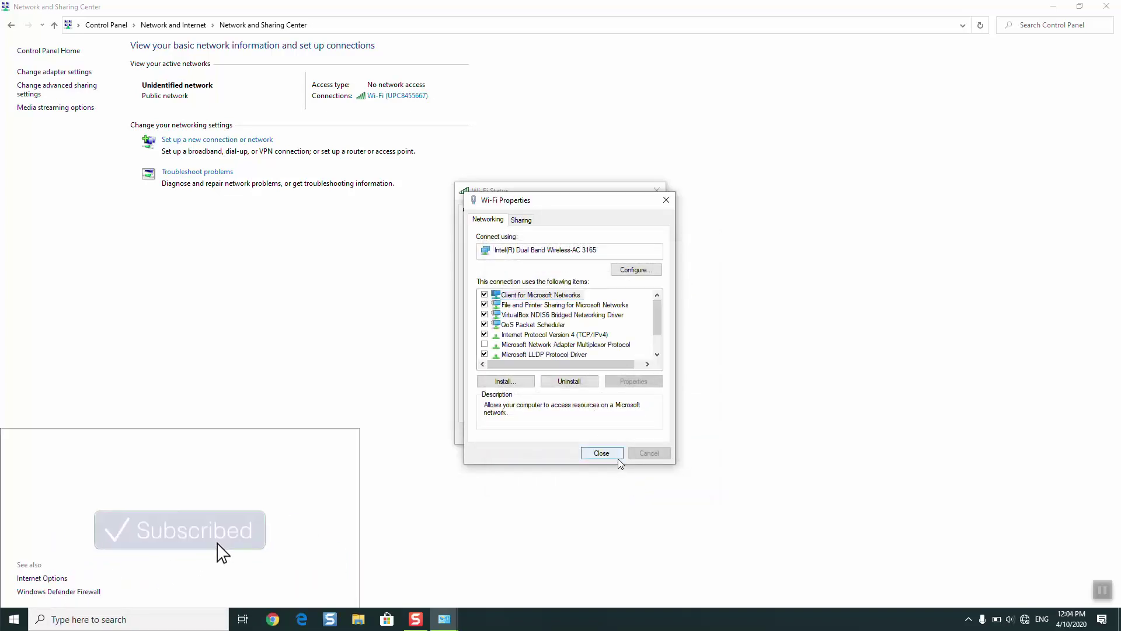
pyautogui.click(639, 433)
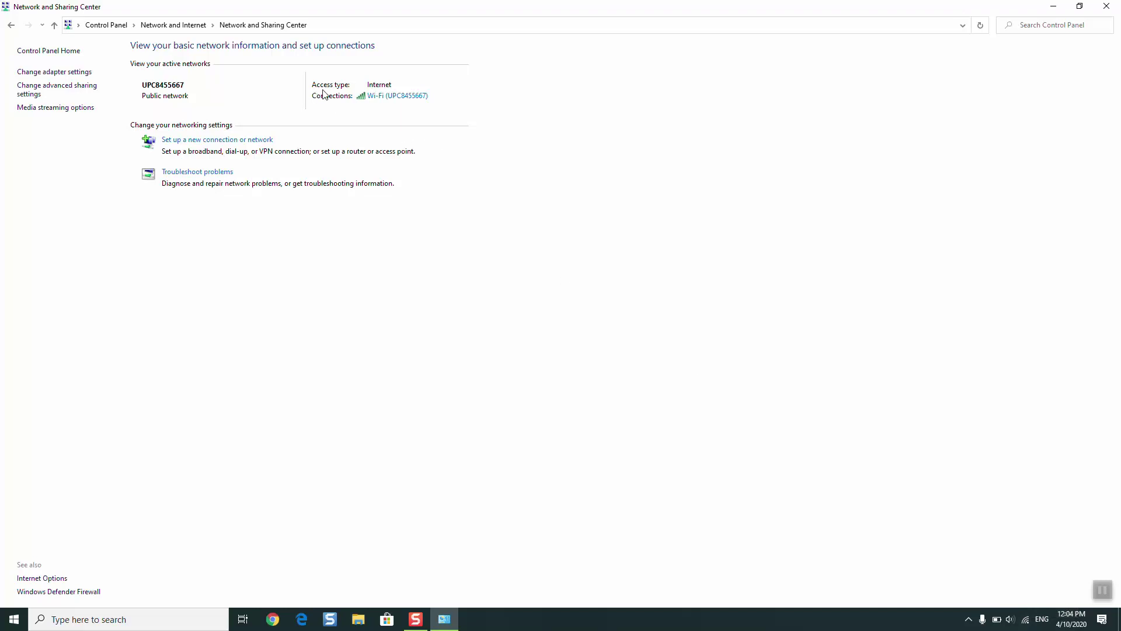
# - Reopen the Wi-Fi connection's IPv4 properties and switch to using a manually specified IP address
pyautogui.click(395, 97)
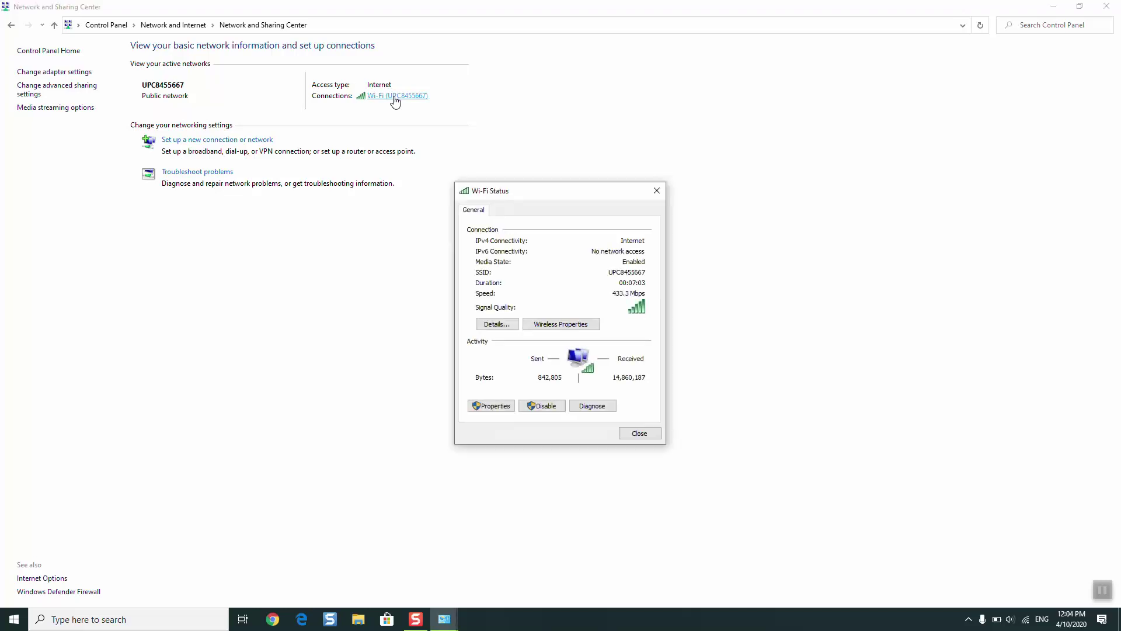
pyautogui.click(492, 407)
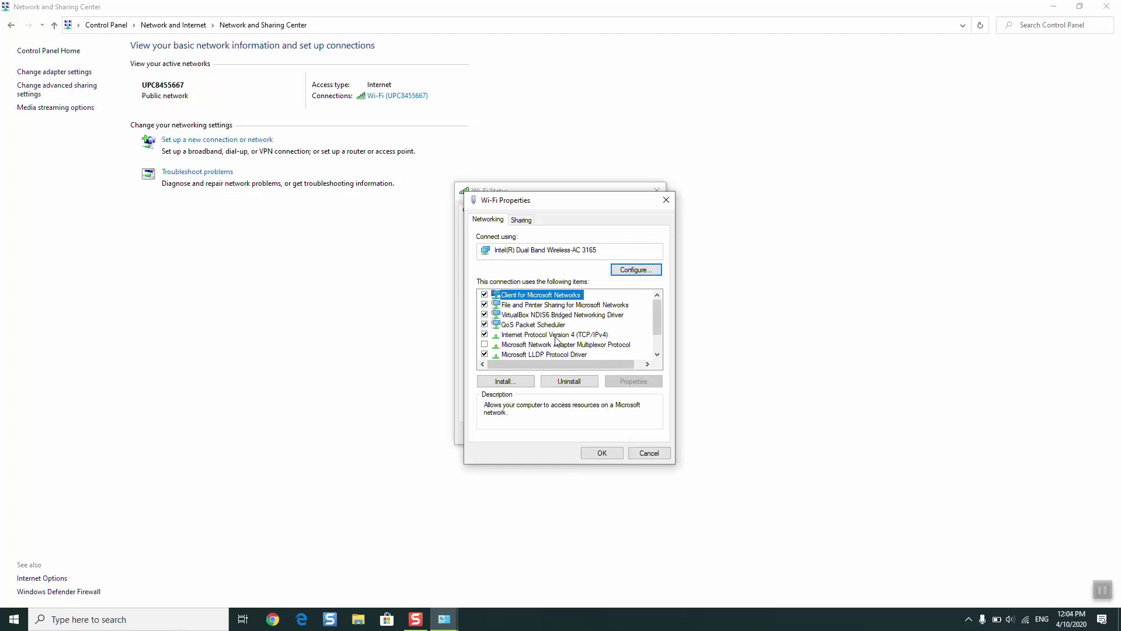
pyautogui.click(563, 334)
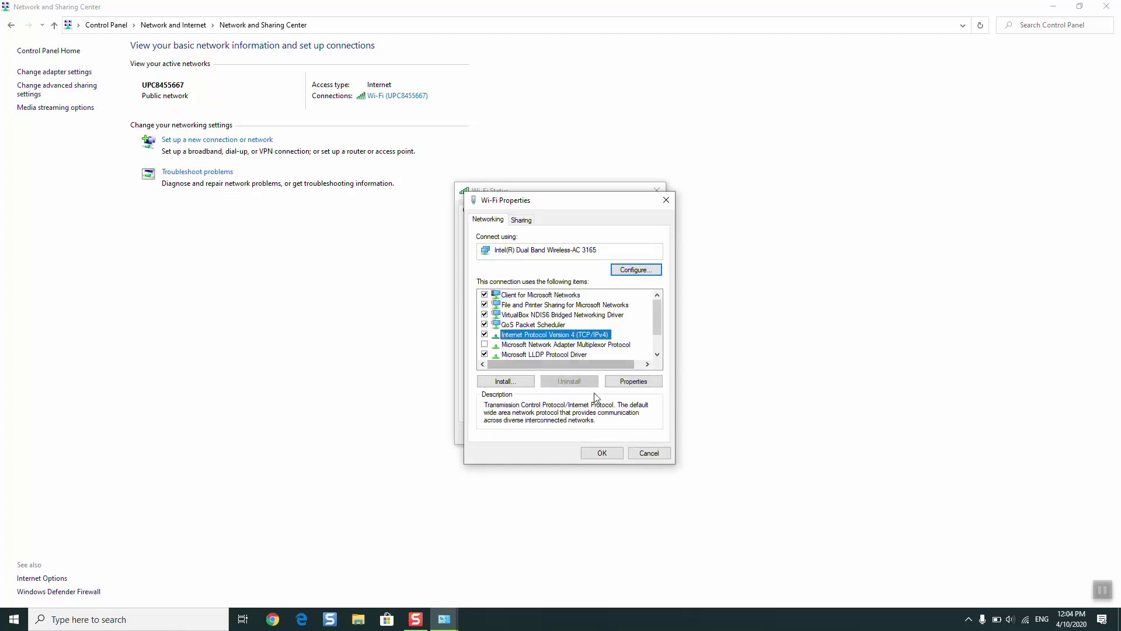
pyautogui.click(646, 384)
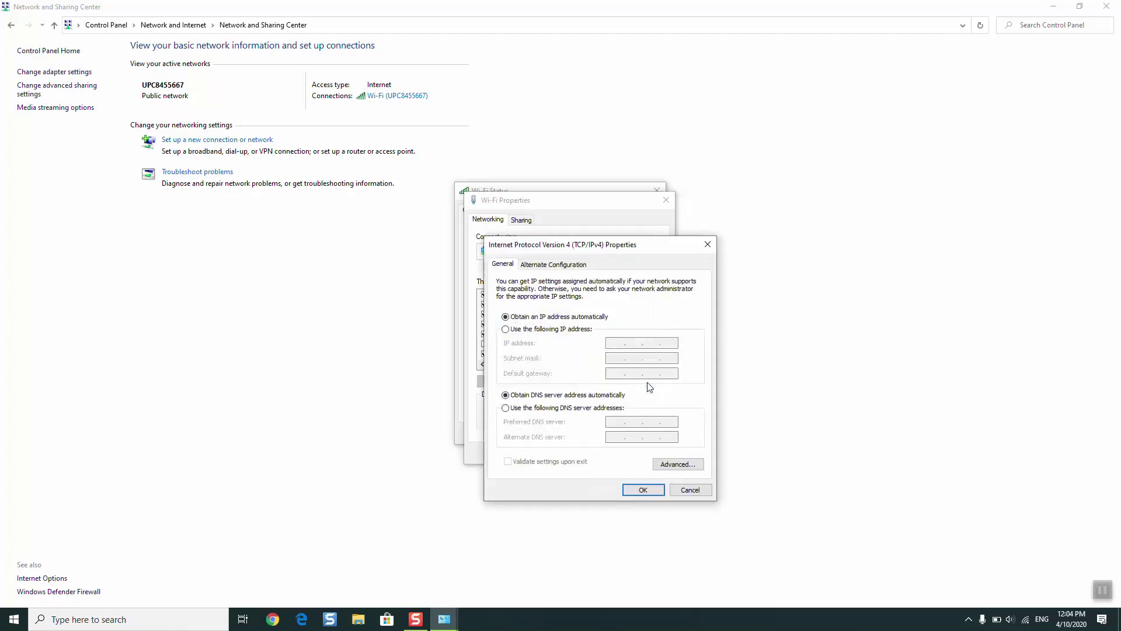
pyautogui.click(551, 331)
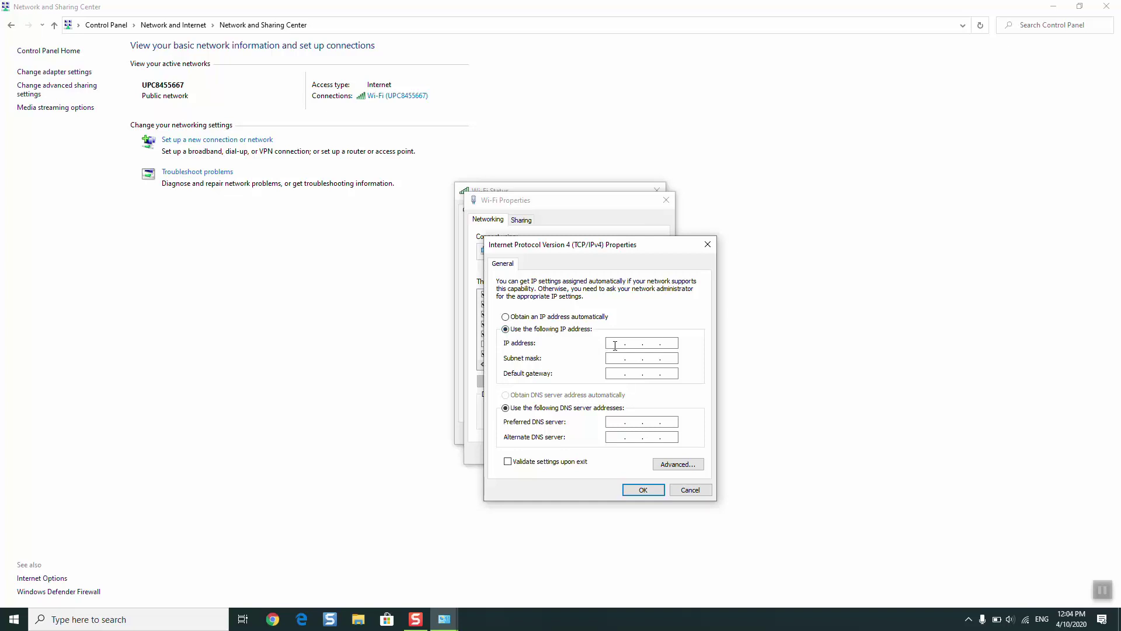
pyautogui.click(1102, 591)
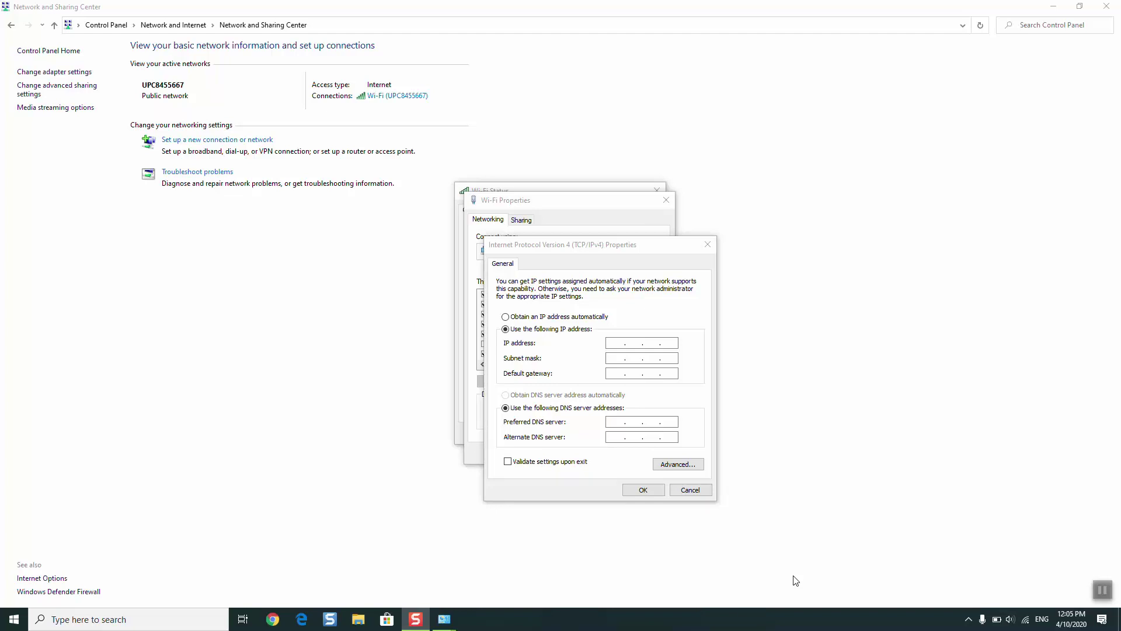
# - Enter a static IP address beginning with 192.168 and a default gateway beginning with 192.168.1
pyautogui.click(613, 345)
pyautogui.write('192 . ')
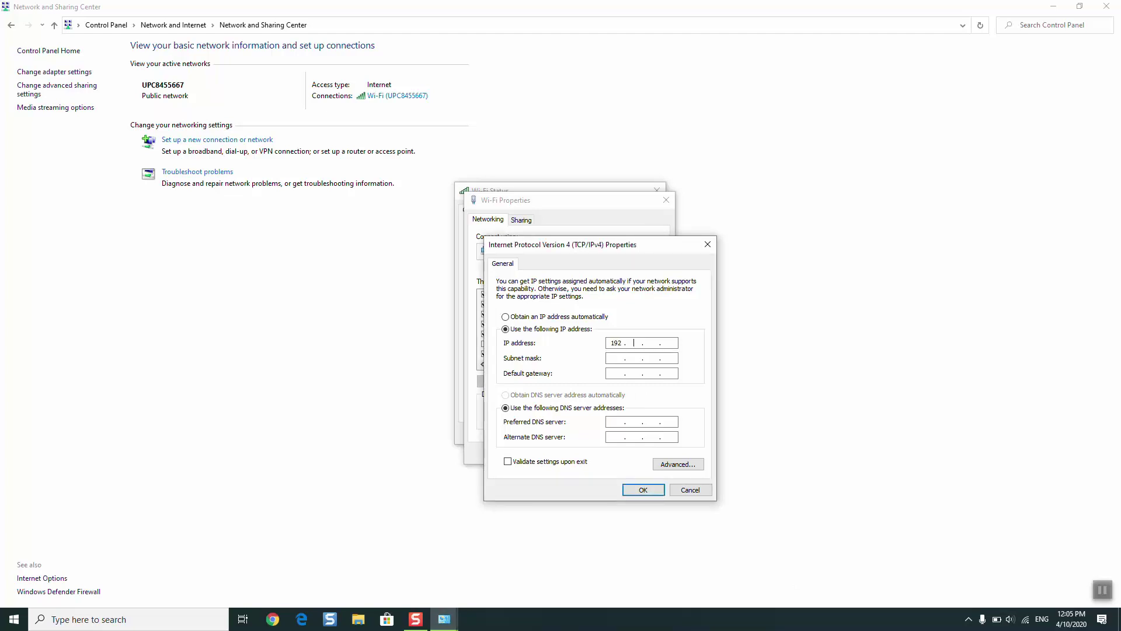
pyautogui.write('168')
pyautogui.press('Tab')
pyautogui.press('Tab')
pyautogui.write('1')
pyautogui.write('0')
pyautogui.write('192 . 168 . 1')
# - Enter DNS server details beginning with 8, enable validating settings upon exit, and accept the IPv4 properties
pyautogui.click(611, 422)
pyautogui.write('8')
pyautogui.write('8')
pyautogui.click(547, 463)
pyautogui.click(644, 492)
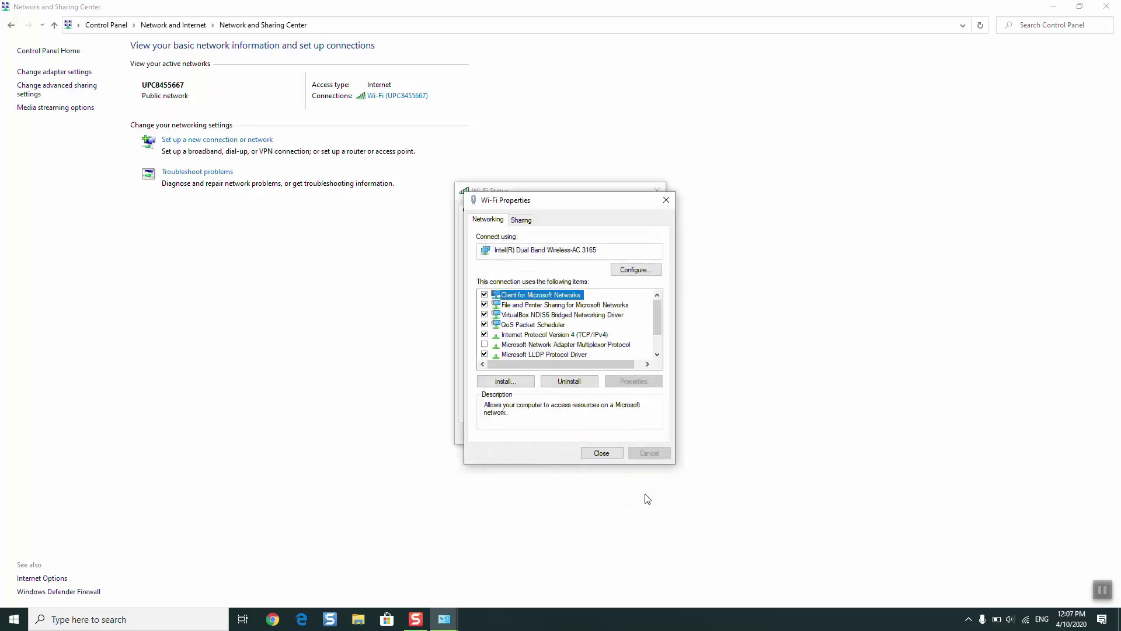
# - Close the Wi-Fi properties, apply the Windows Network Diagnostics fix that automatically updates the network settings, and close the troubleshooter
pyautogui.click(612, 453)
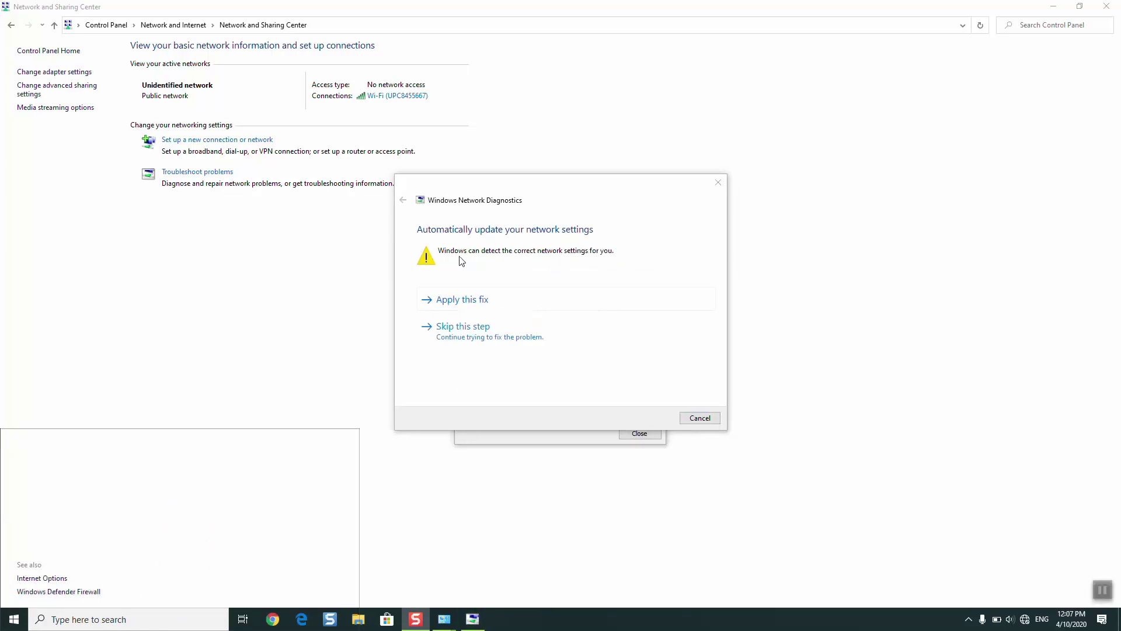
pyautogui.click(473, 301)
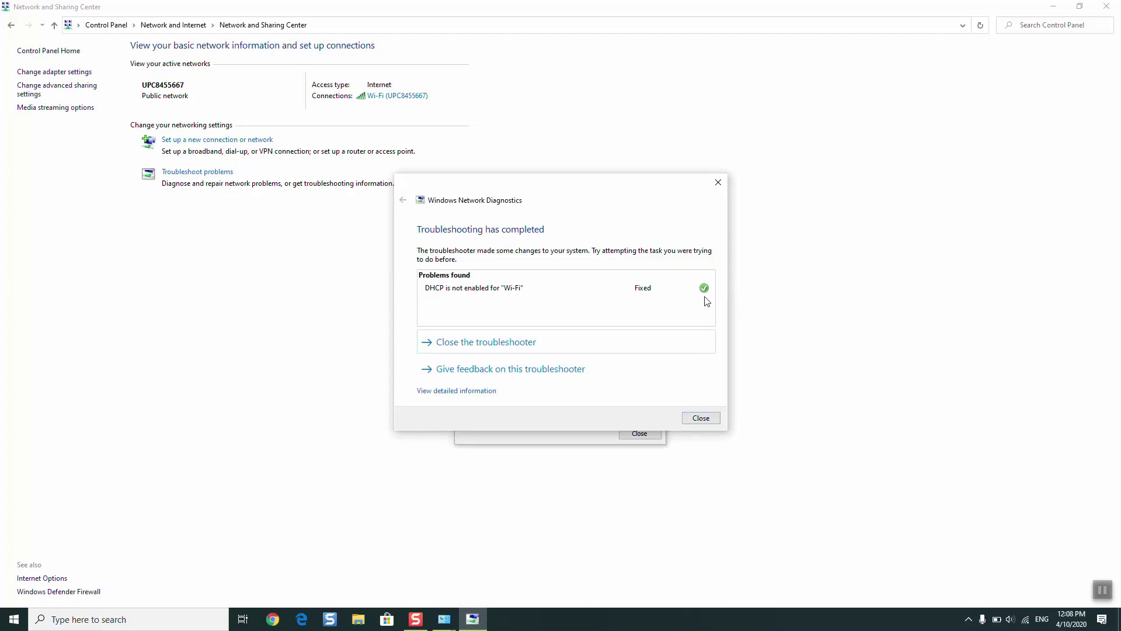
pyautogui.click(700, 418)
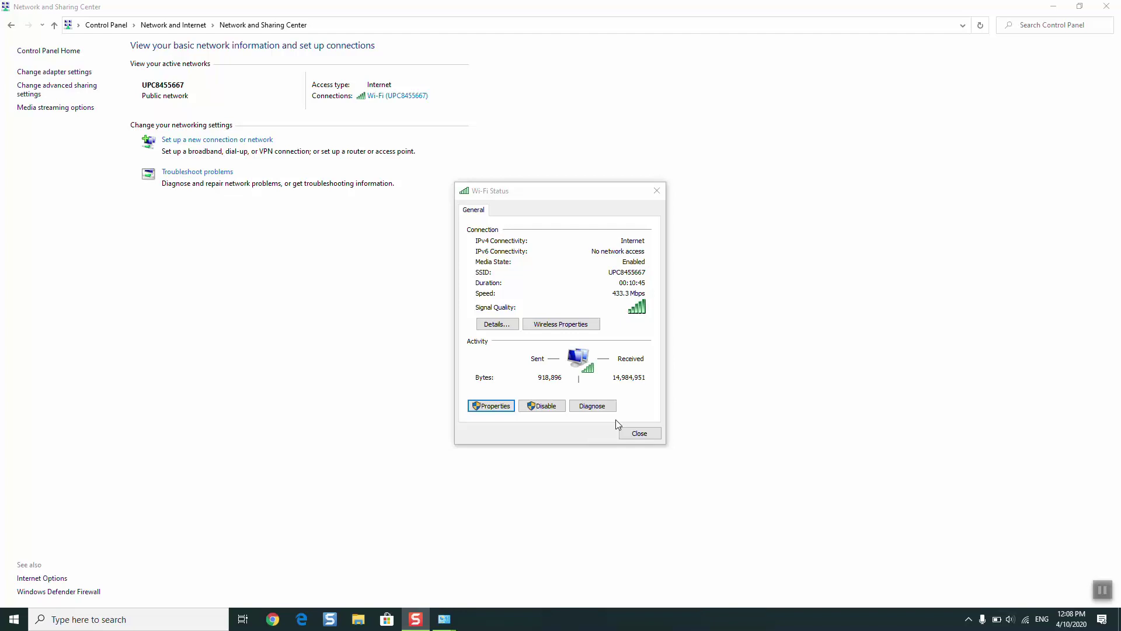
# - Check the IP address and DNS options in the Wi-Fi connection's IPv4 properties
pyautogui.click(480, 398)
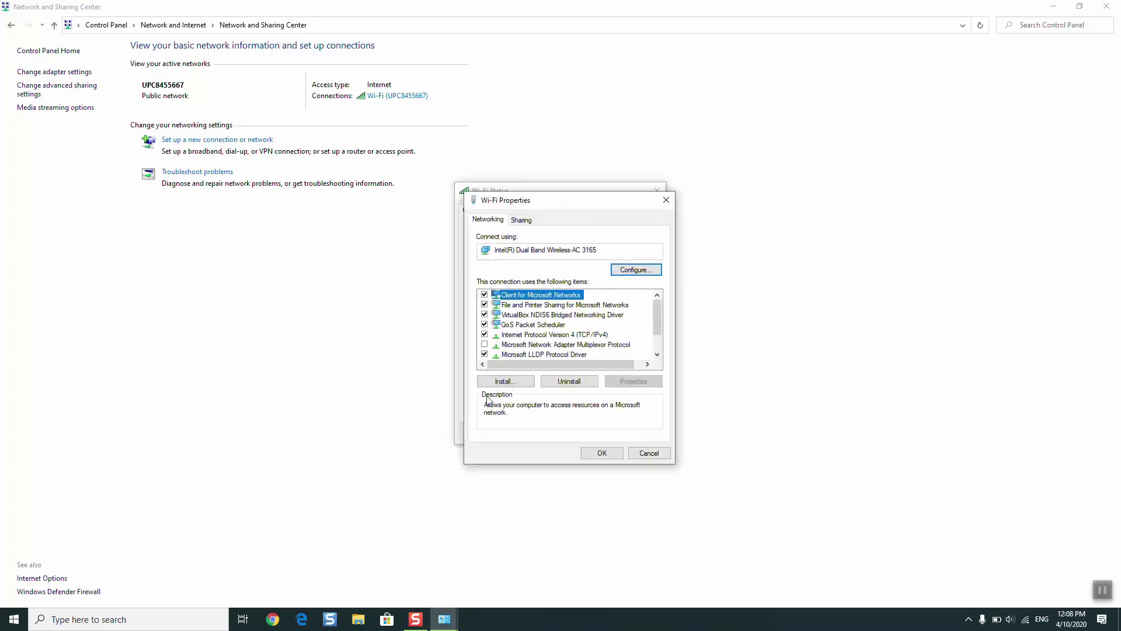
pyautogui.click(536, 345)
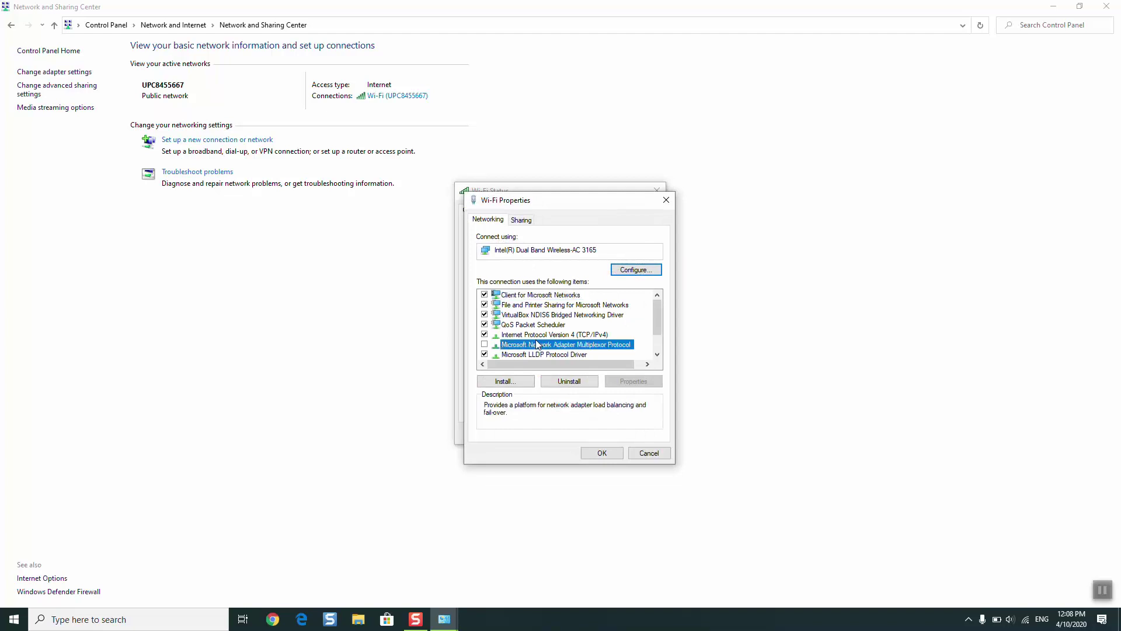
pyautogui.click(566, 337)
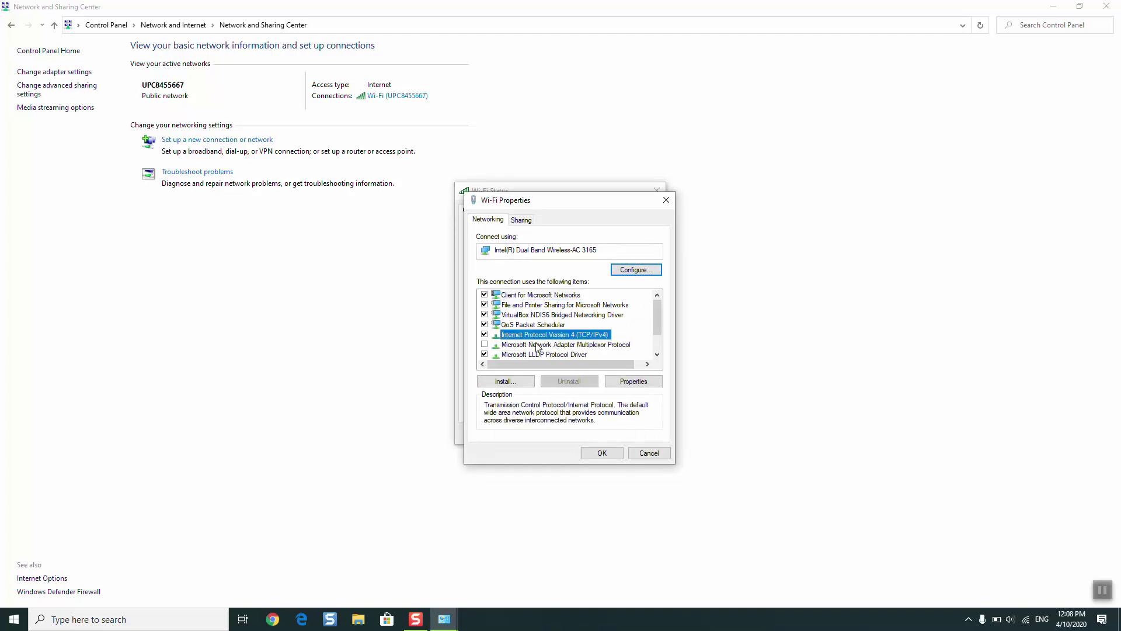
pyautogui.click(634, 381)
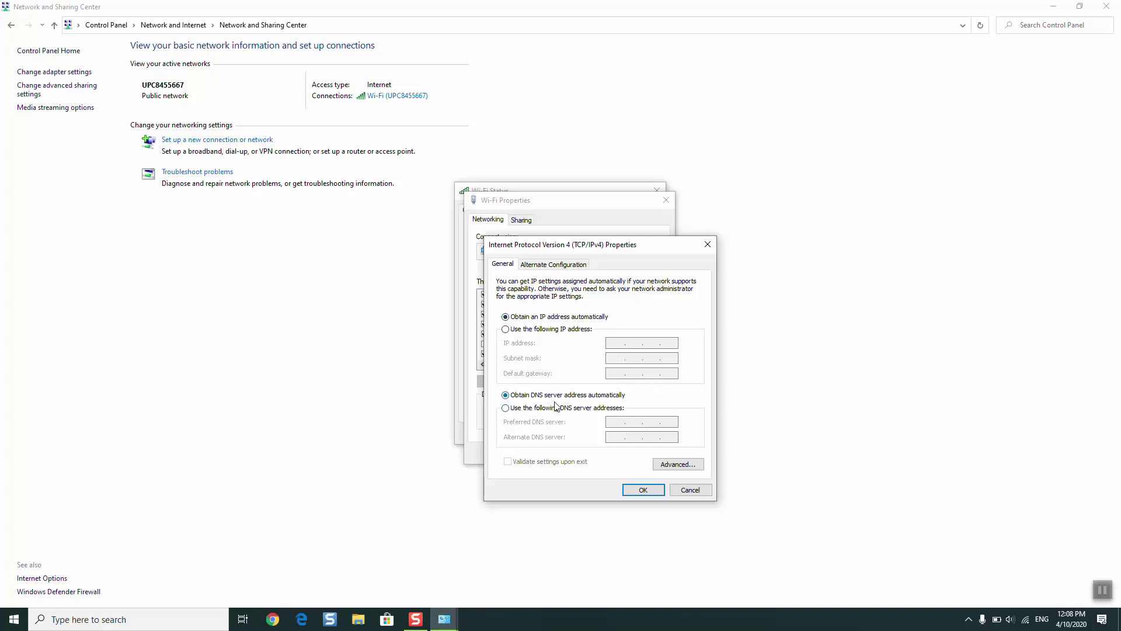
pyautogui.click(641, 490)
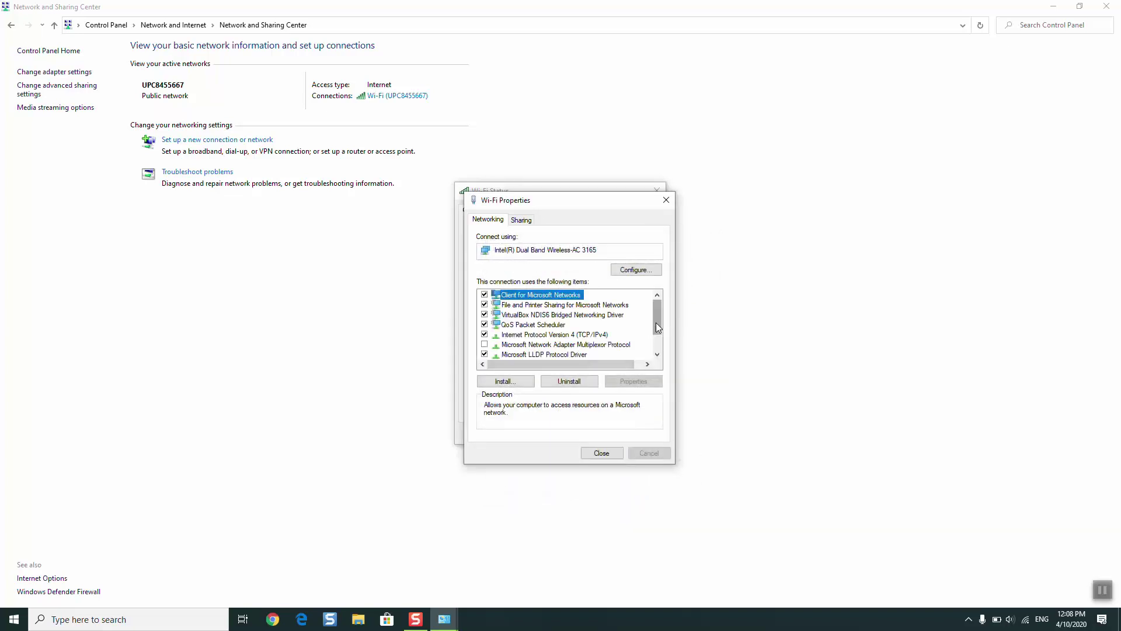
# - Enable Internet Protocol Version 6 (TCP/IPv6) for the Wi-Fi connection, accept its automatic address settings, and close the dialogs
pyautogui.scroll(-1, 656, 327)
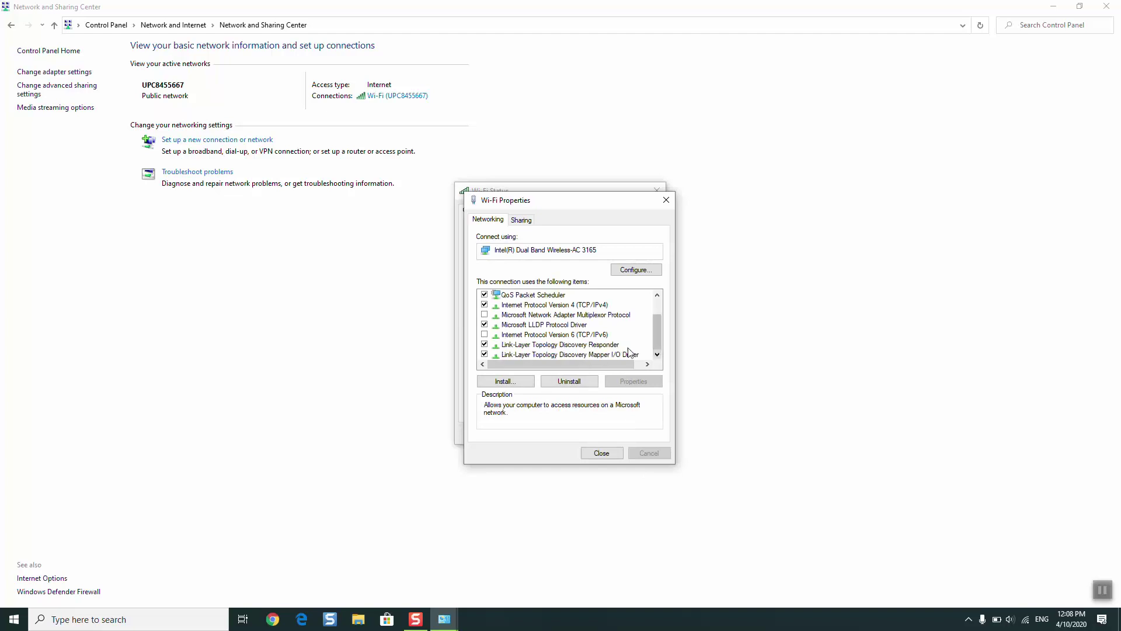
pyautogui.click(485, 334)
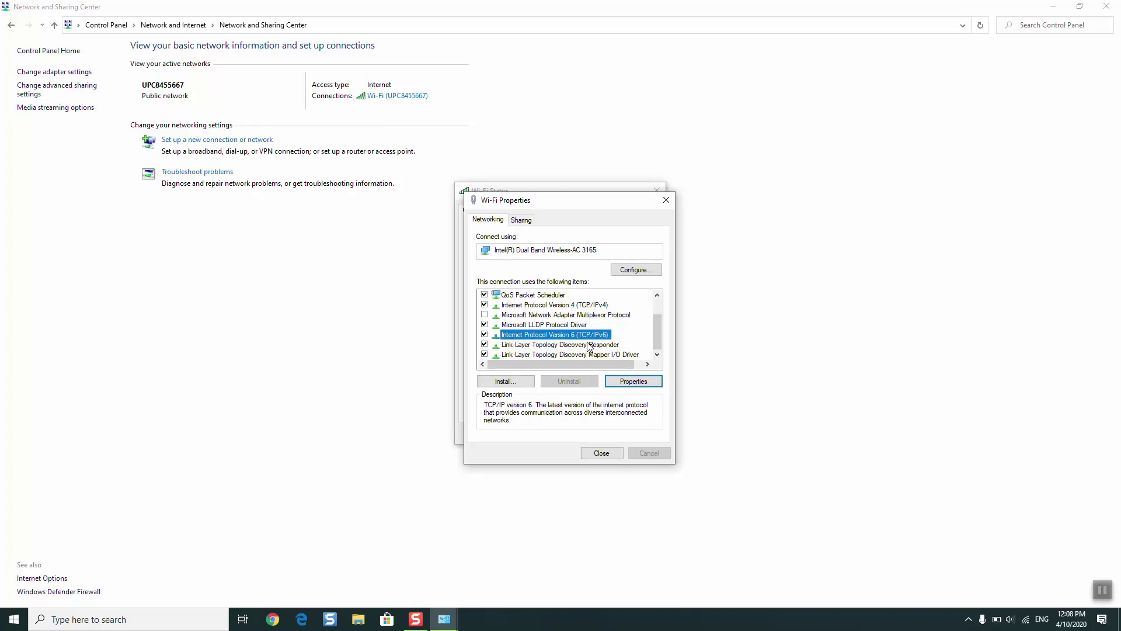
pyautogui.click(633, 380)
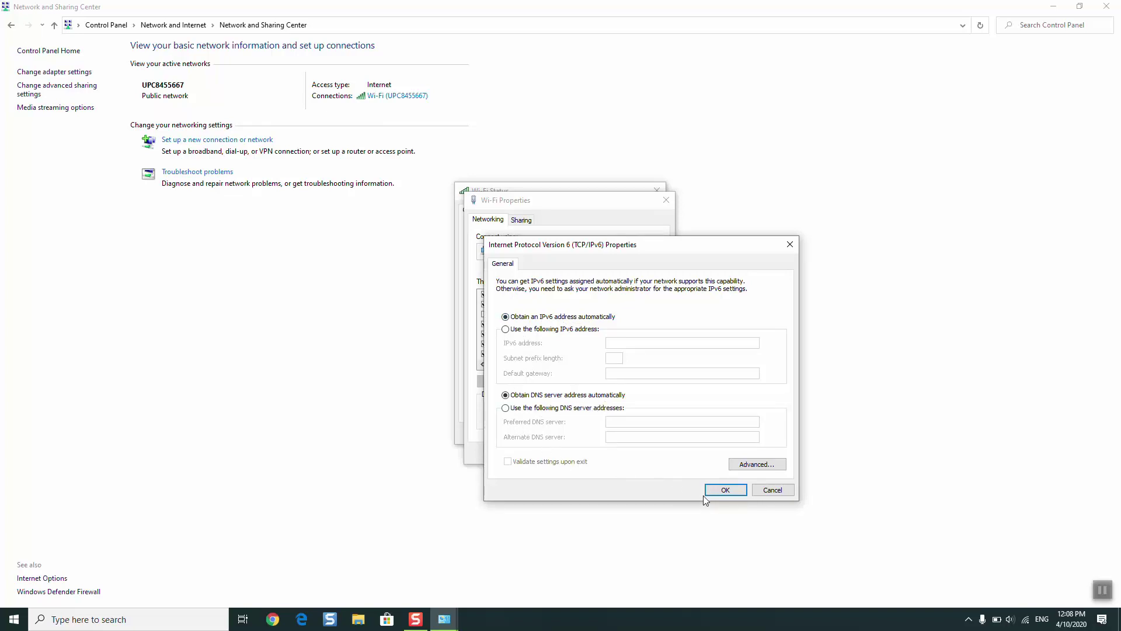
pyautogui.click(737, 490)
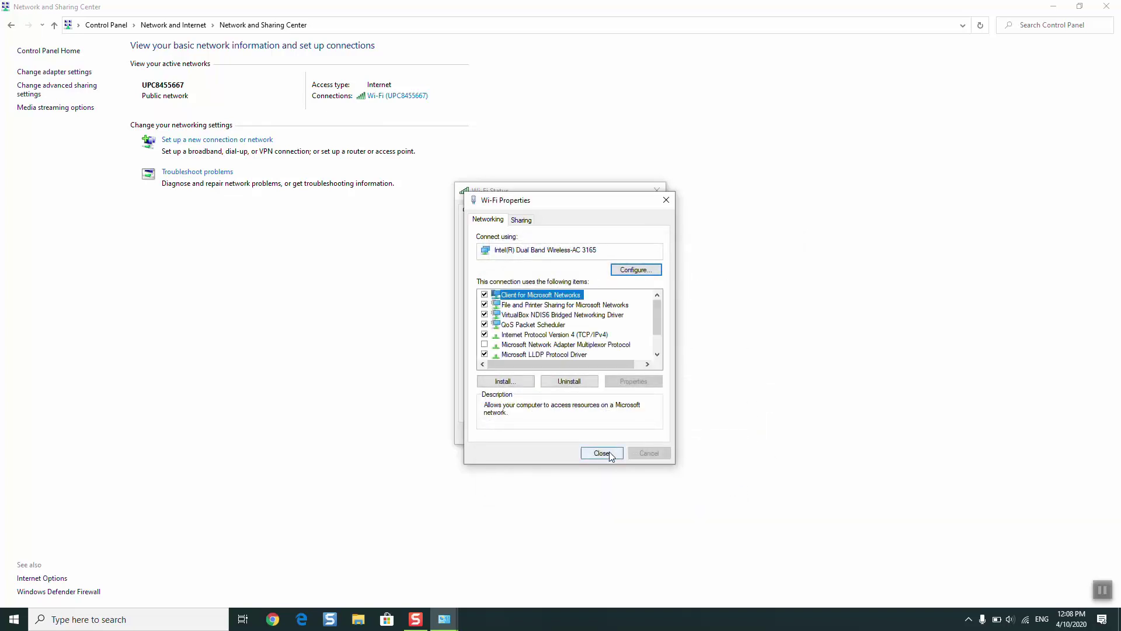
pyautogui.click(610, 453)
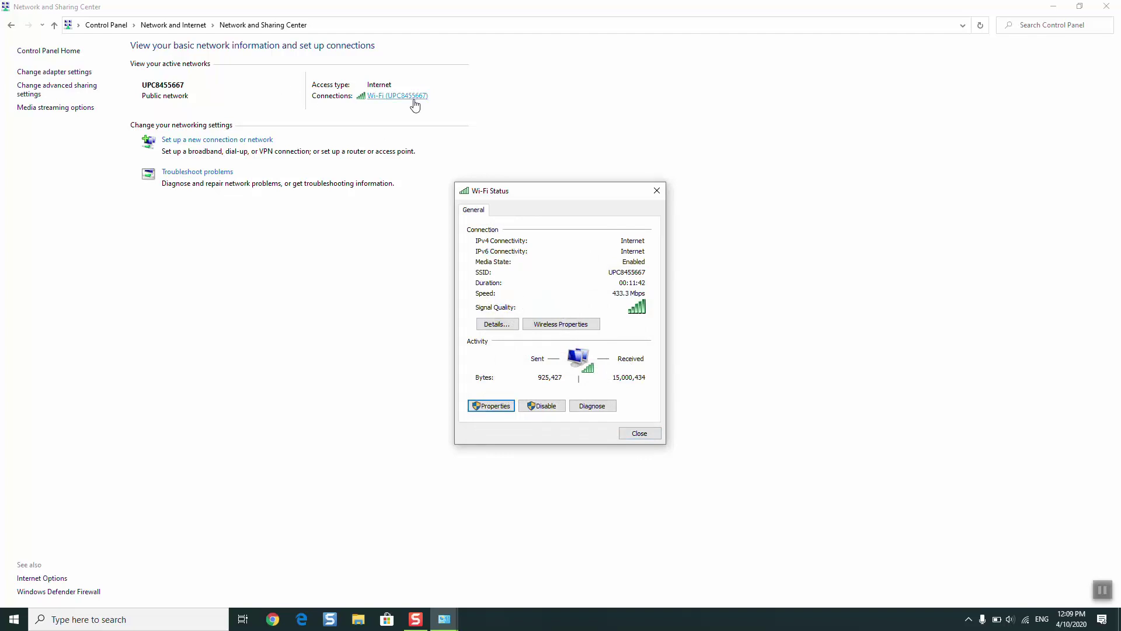
pyautogui.click(639, 432)
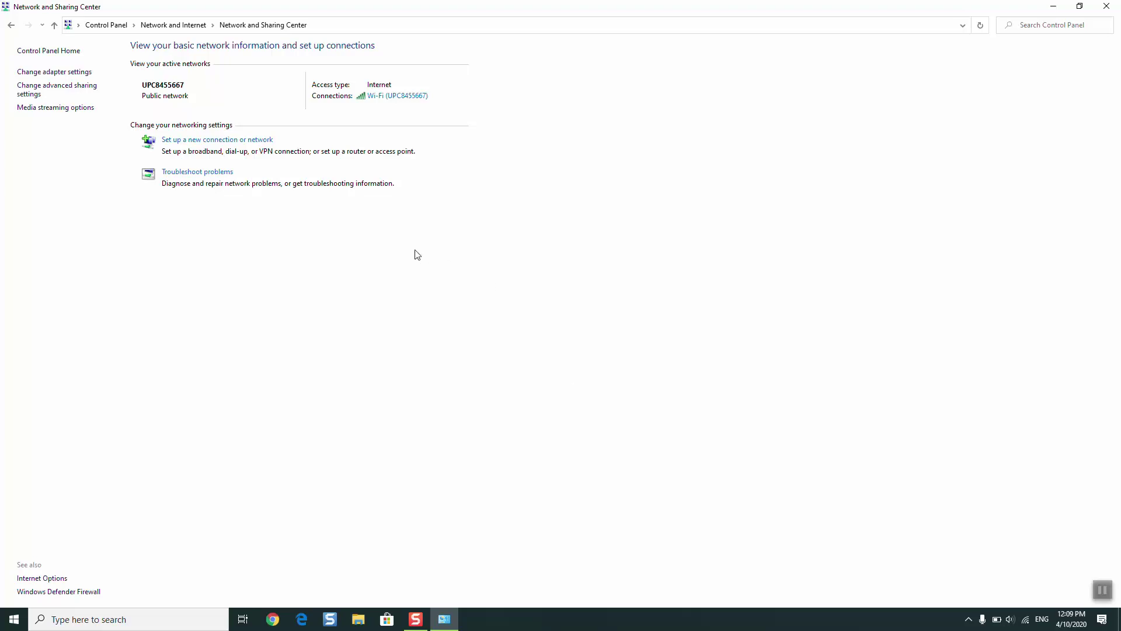